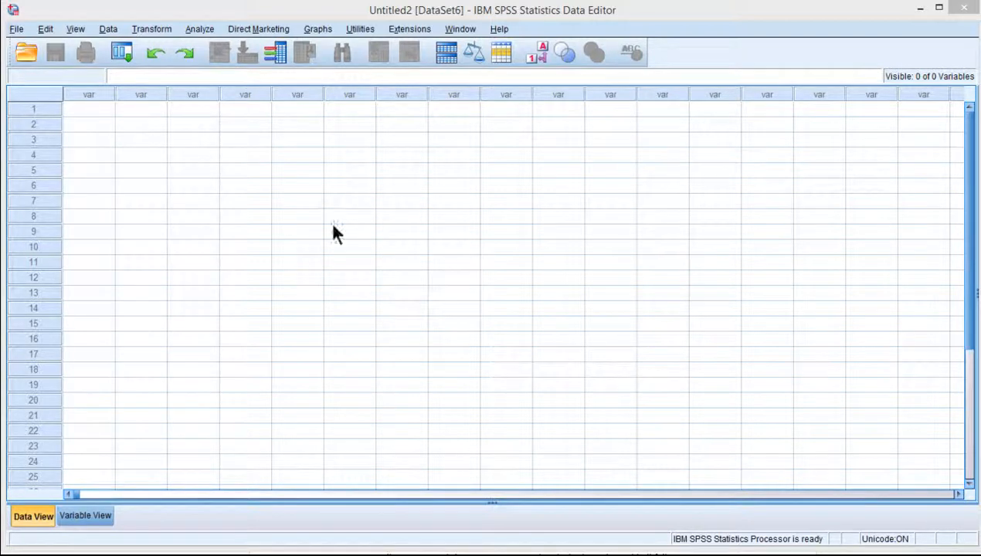
# Select the first cell of the empty dataset and switch to the blank Excel workbook.
pyautogui.click(92, 109)
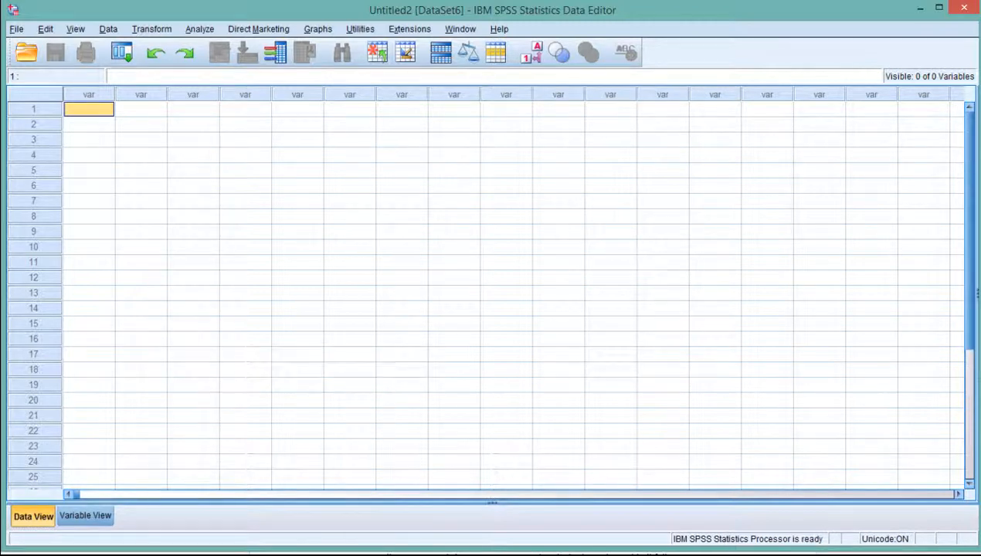
pyautogui.hotkey('alt', 'Tab')
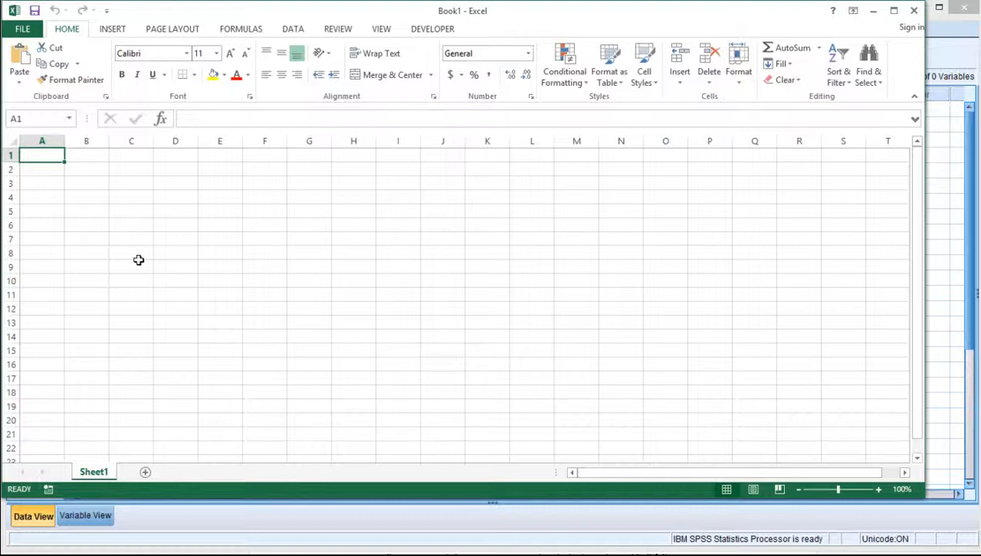
pyautogui.write('=')
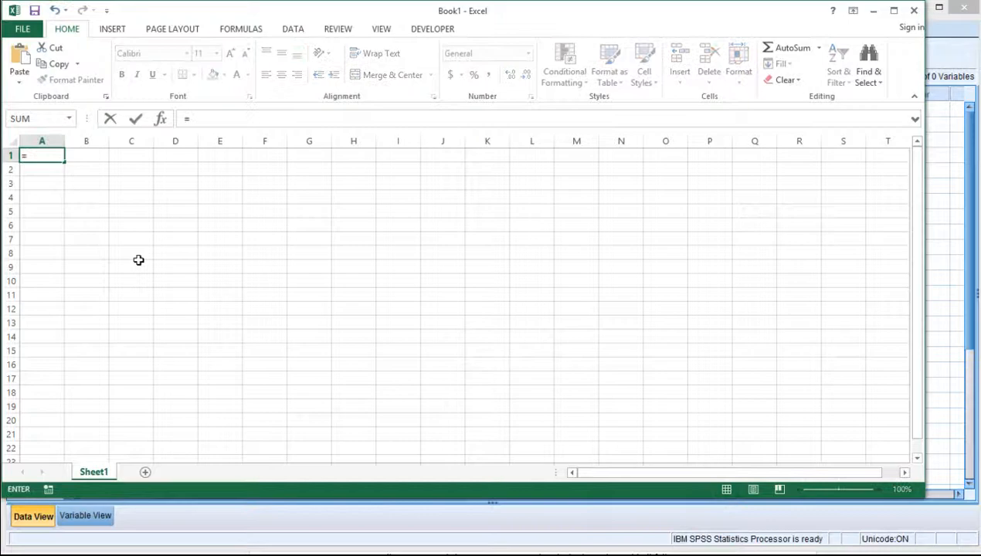
pyautogui.write('T')
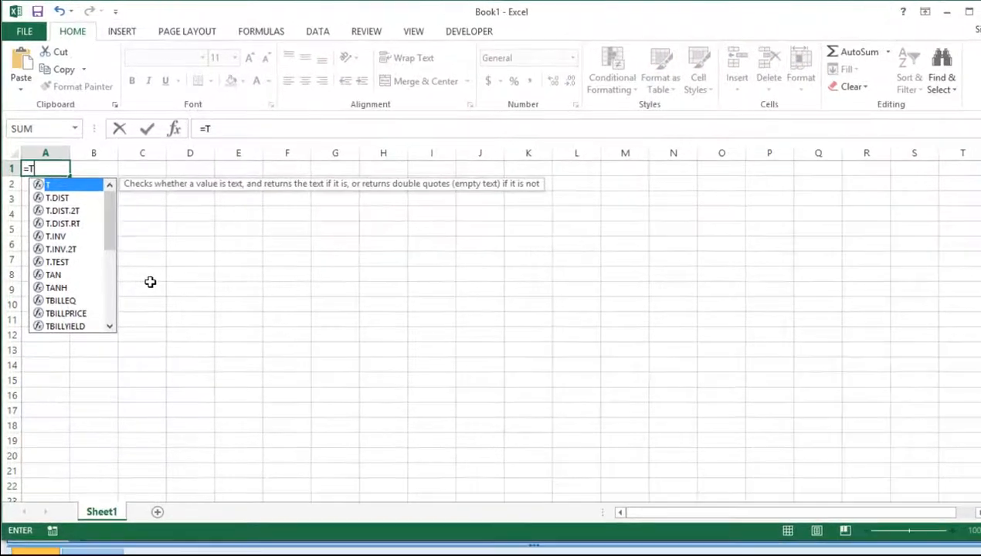
pyautogui.write('.I')
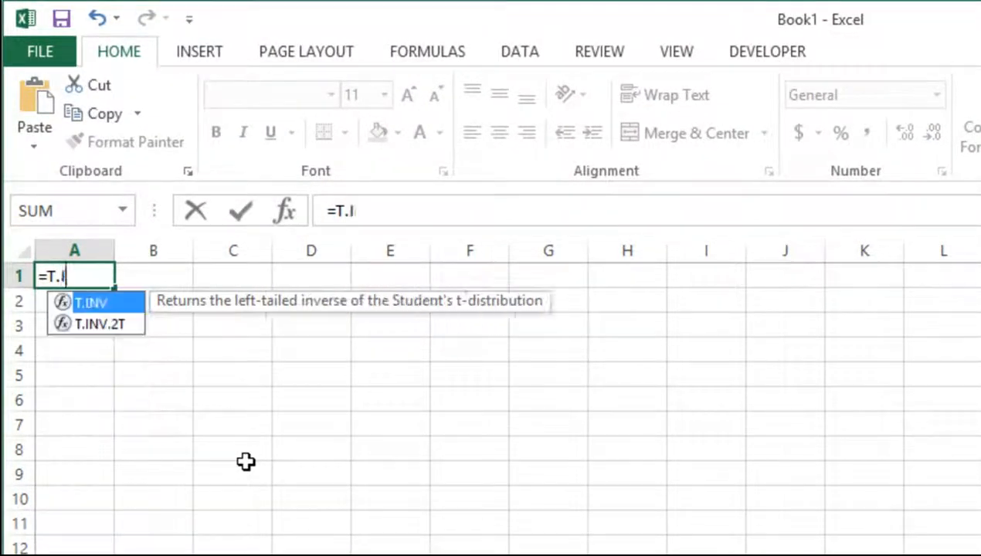
pyautogui.write('NV.2')
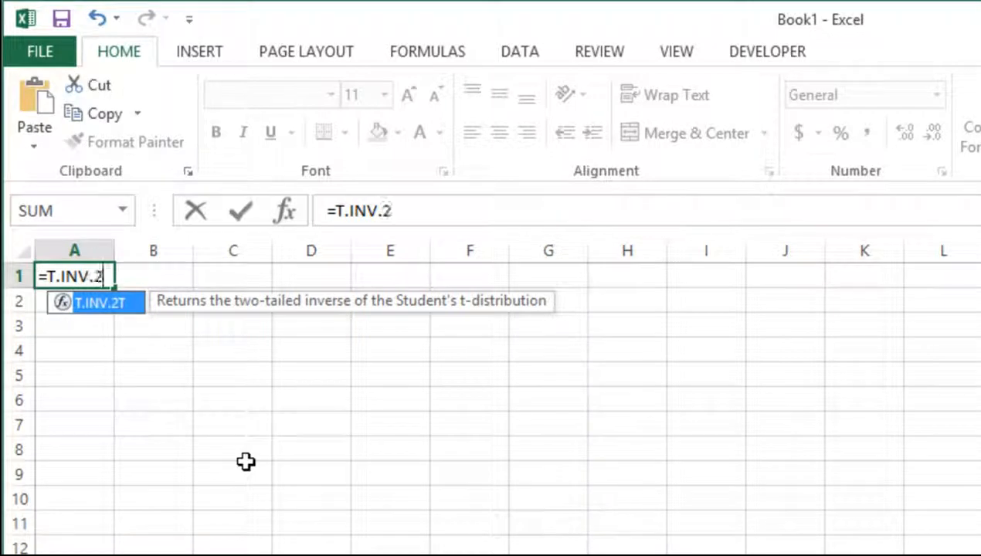
pyautogui.write('T')
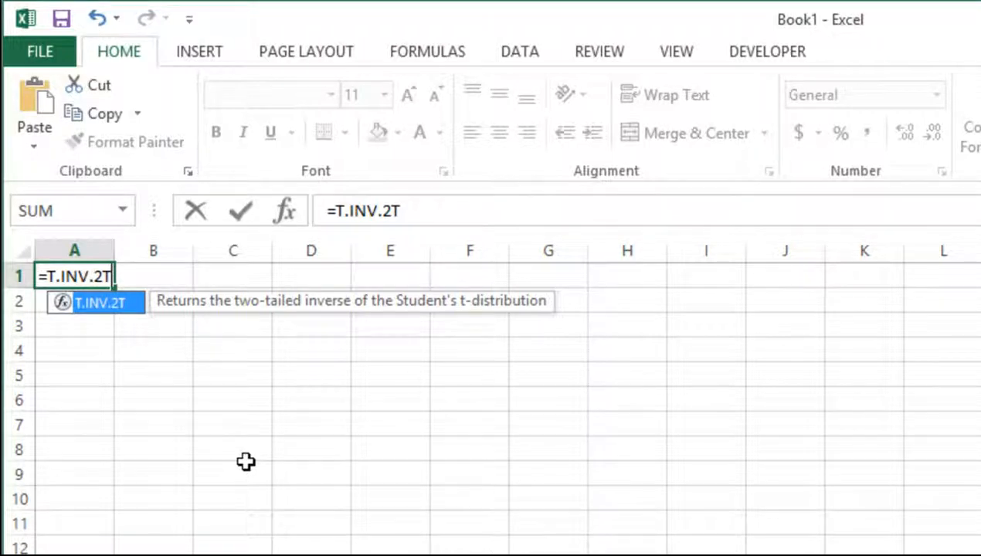
pyautogui.write('(')
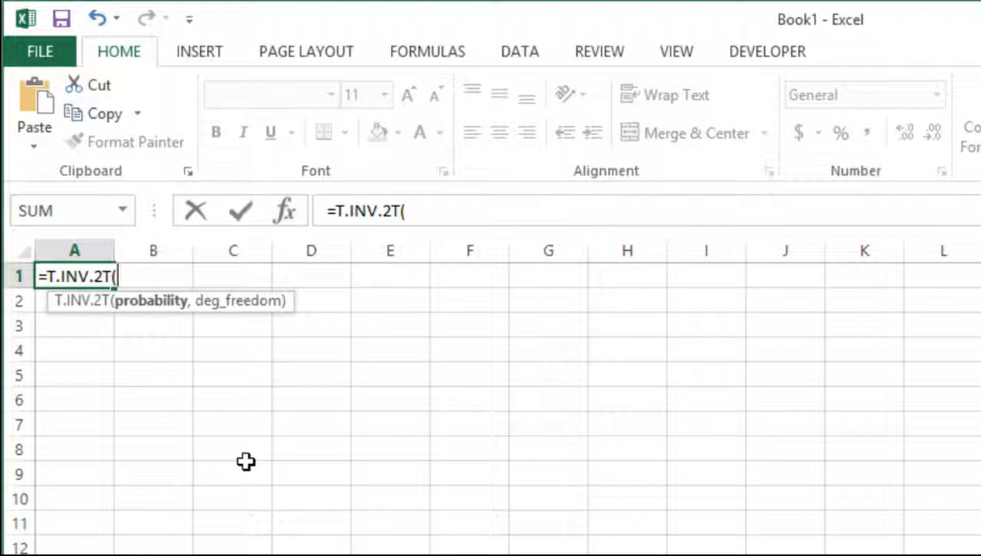
pyautogui.write('.05')
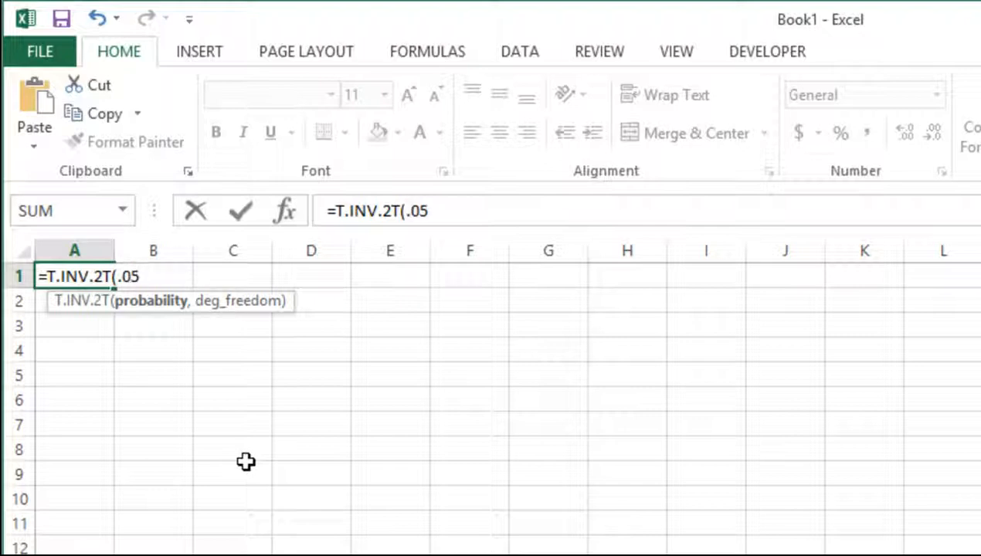
pyautogui.write(',')
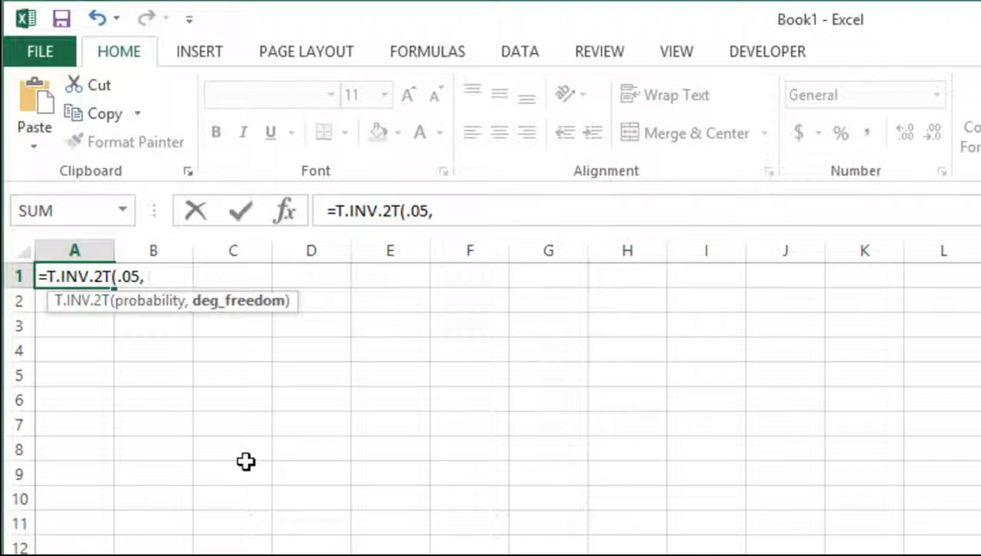
pyautogui.write('78')
pyautogui.write('(')
# Commit =T.INV.2T(.05, 78) in A1, giving critical t 1.990847, and return to the SPSS dataset.
pyautogui.press('BackSpace')
pyautogui.write(')')
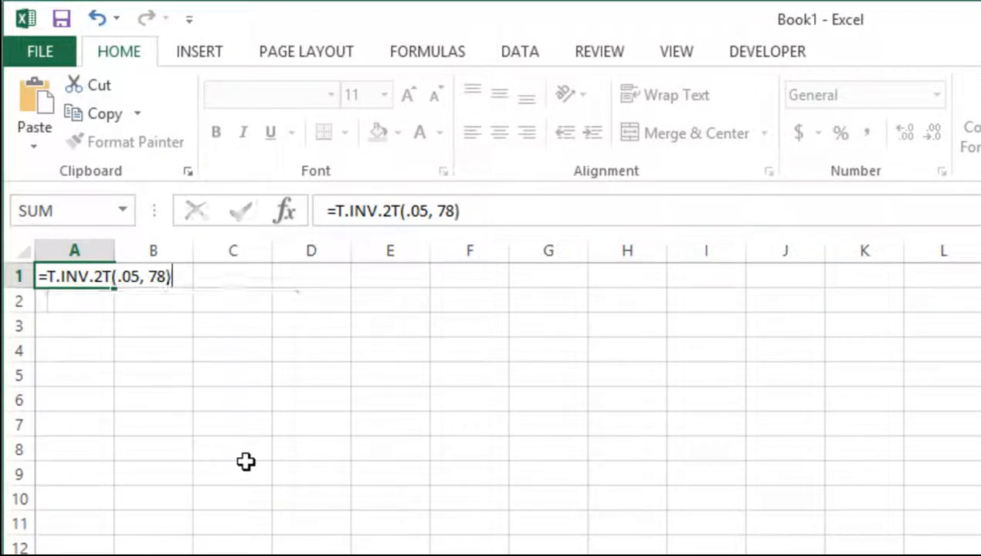
pyautogui.press('Return')
pyautogui.press('Up')
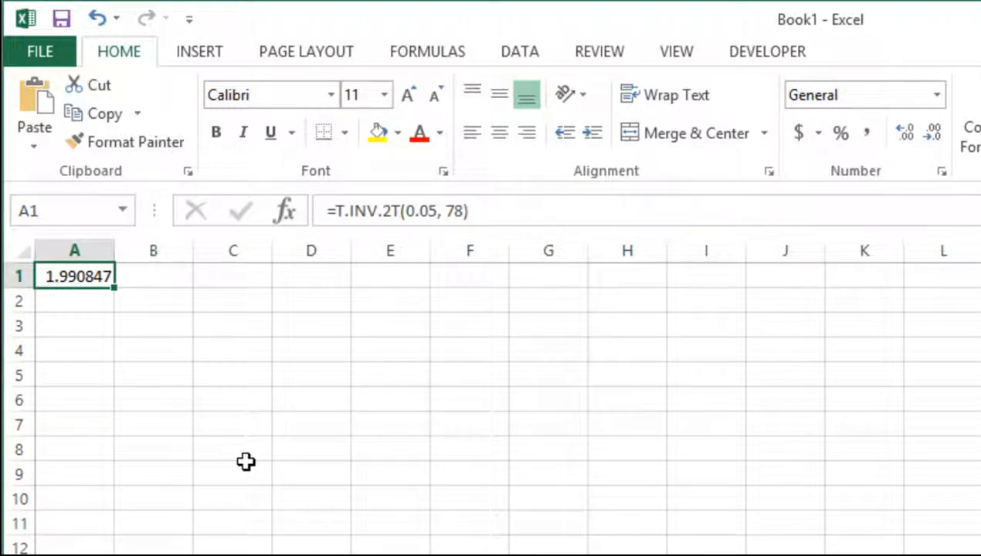
pyautogui.hotkey('alt', 'Tab')
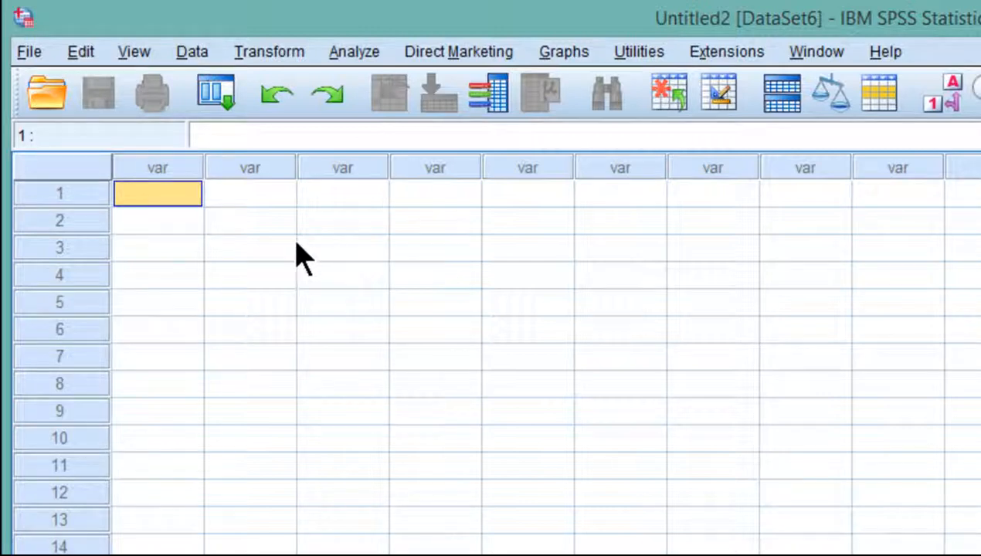
pyautogui.write('1')
# Enter 1 in the first cell of VAR00001 and create a new, empty syntax window.
pyautogui.press('Tab')
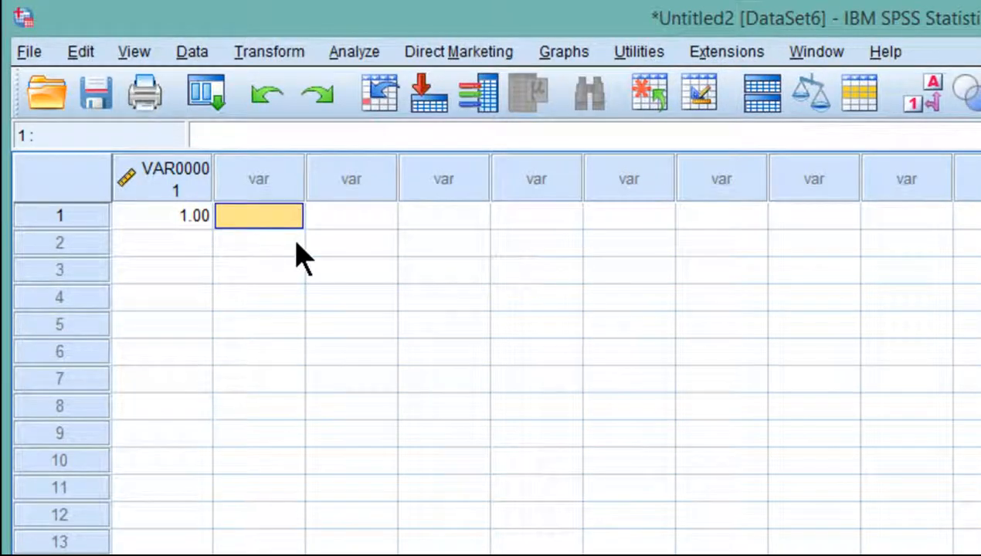
pyautogui.click(27, 52)
pyautogui.moveTo(62, 83)
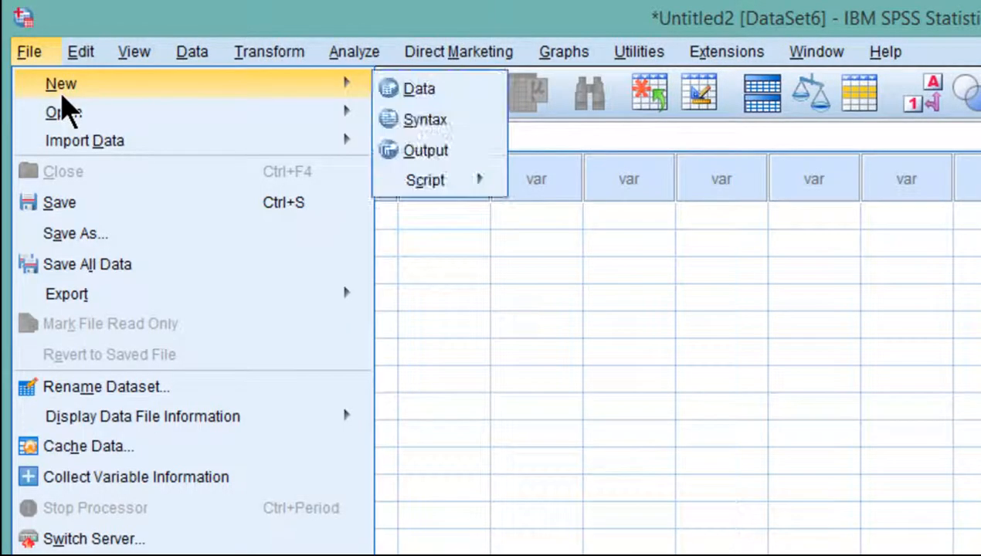
pyautogui.click(425, 120)
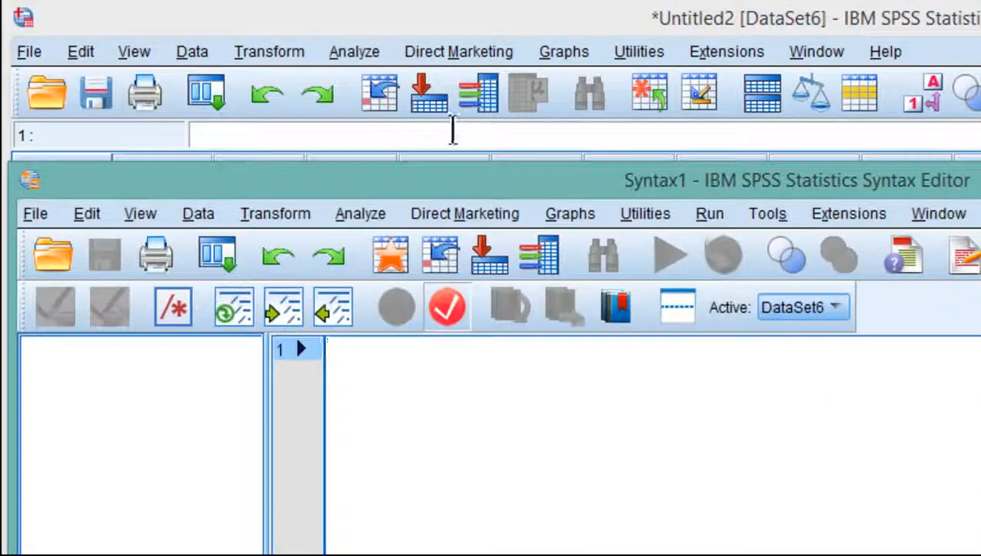
pyautogui.moveTo(463, 181); pyautogui.dragTo(463, 35)
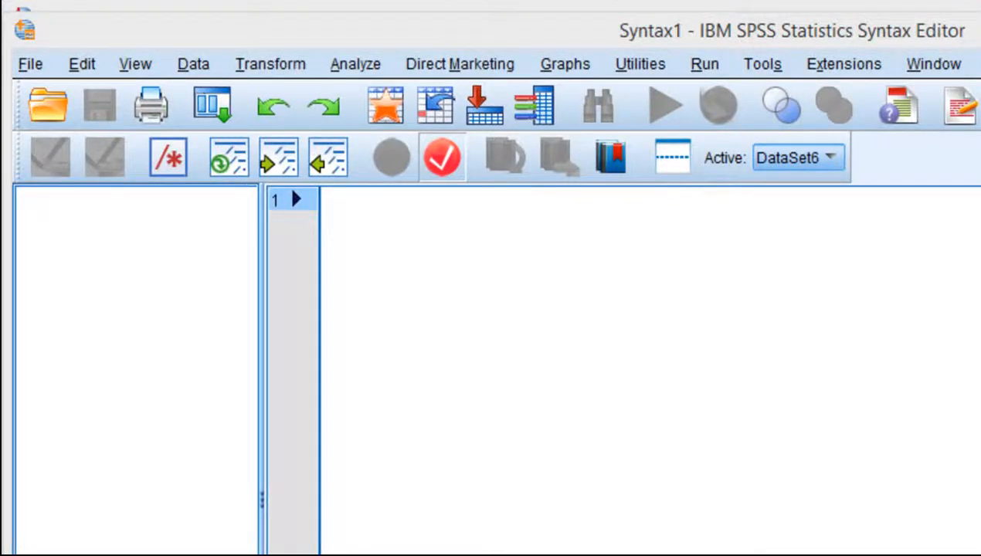
# Copy the COMPUTE power and EXECUTE lines from the Word document into the syntax window.
pyautogui.hotkey('alt', 'Tab')
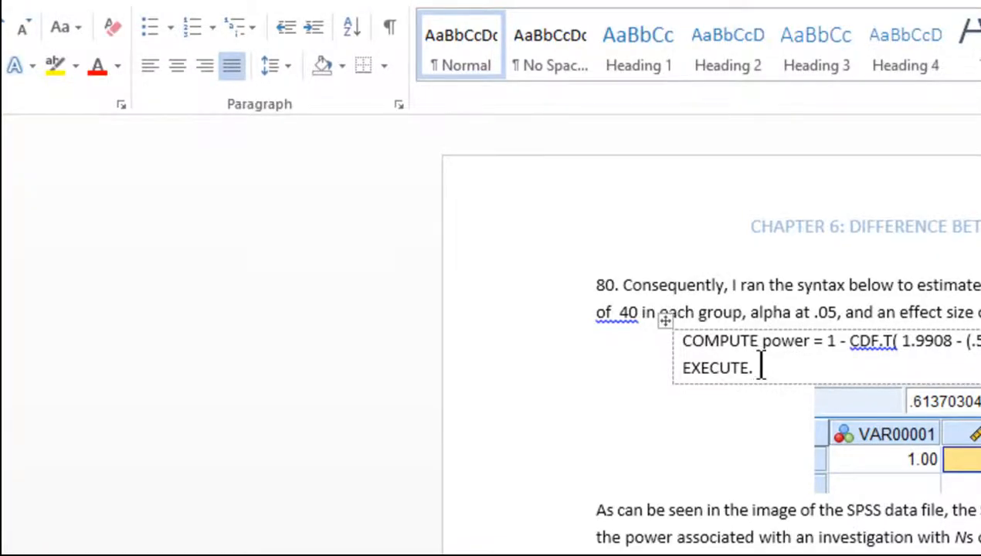
pyautogui.tripleClick(742, 355)
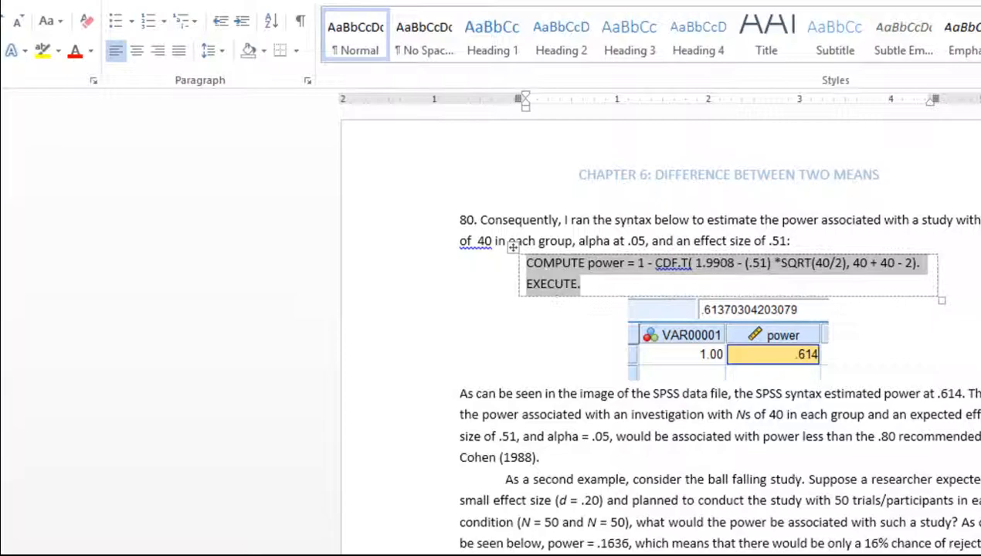
pyautogui.hotkey('ctrl', 'c')
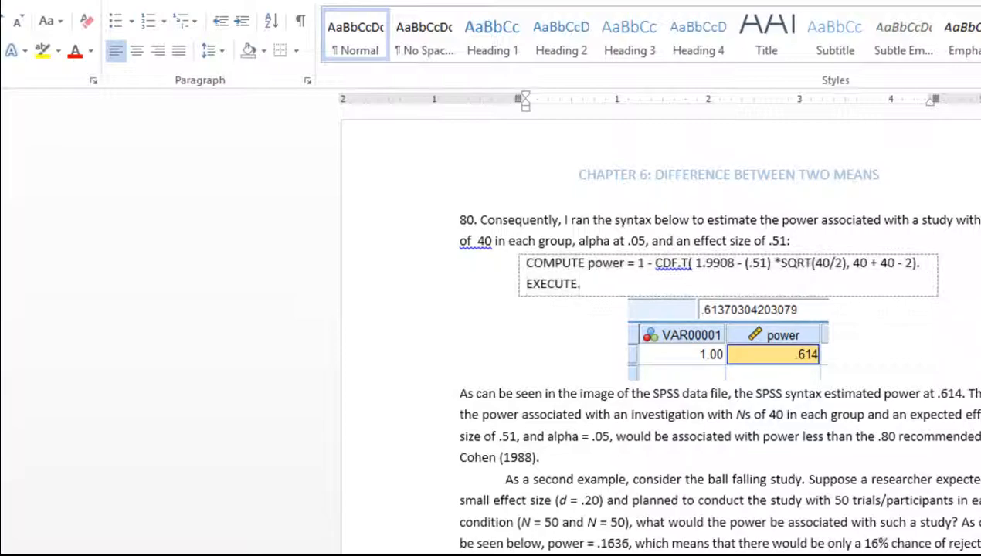
pyautogui.hotkey('alt', 'Tab')
pyautogui.hotkey('ctrl', 'v')
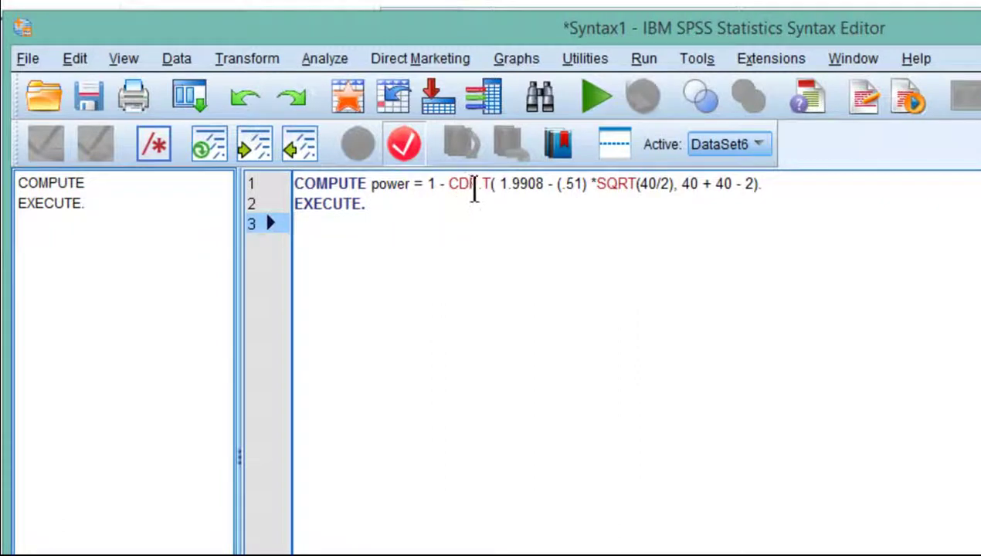
# Remove the space after CDF.T( and select the critical t value 1.9908 in the COMPUTE line.
pyautogui.click(472, 184)
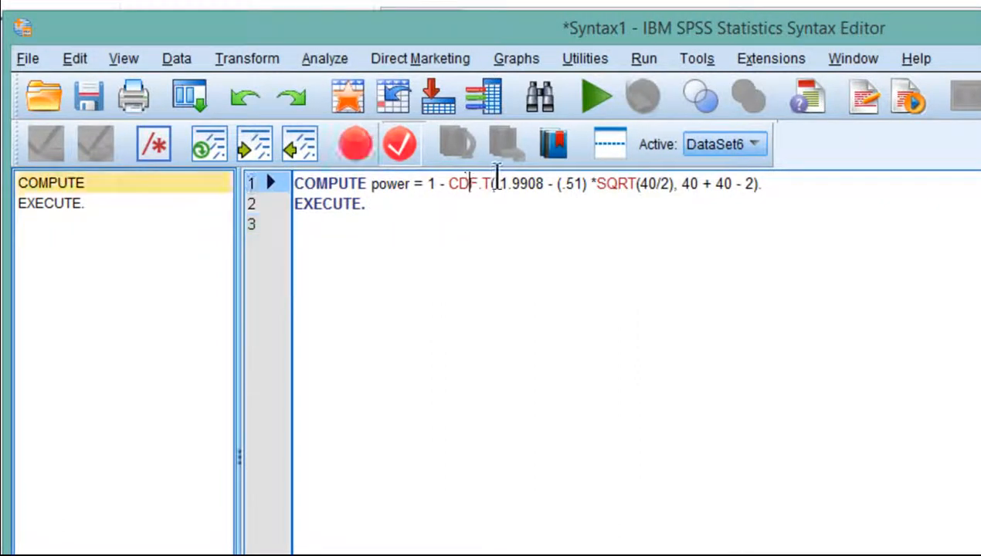
pyautogui.press('Right')
pyautogui.press('Right')
pyautogui.press('Right')
pyautogui.hotkey('shift', 'Left')
pyautogui.hotkey('shift', 'Left')
pyautogui.hotkey('shift', 'Left')
pyautogui.hotkey('shift', 'Left')
pyautogui.hotkey('shift', 'Left')
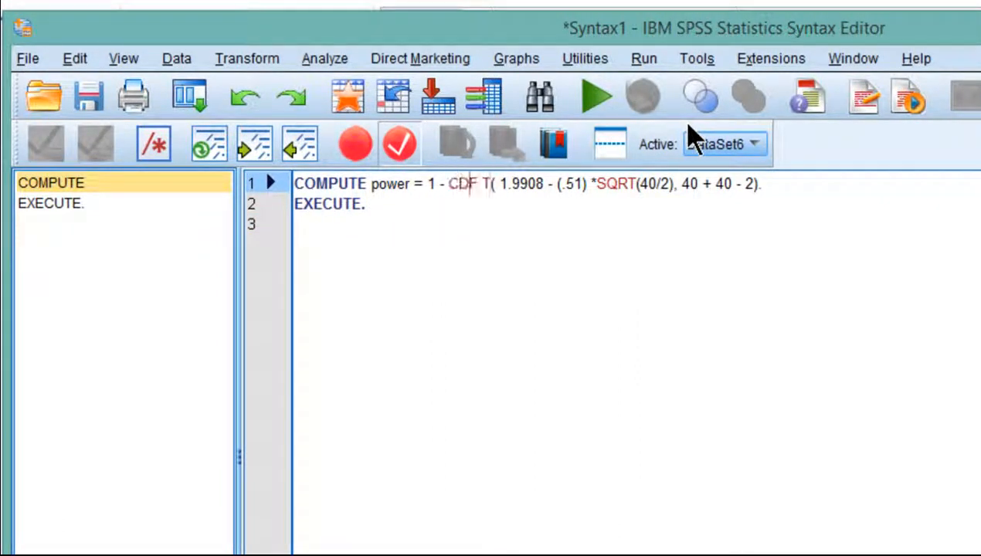
pyautogui.press('Right')
pyautogui.press('Right')
pyautogui.press('Right')
pyautogui.press('Right')
pyautogui.press('Delete')
pyautogui.press('Right')
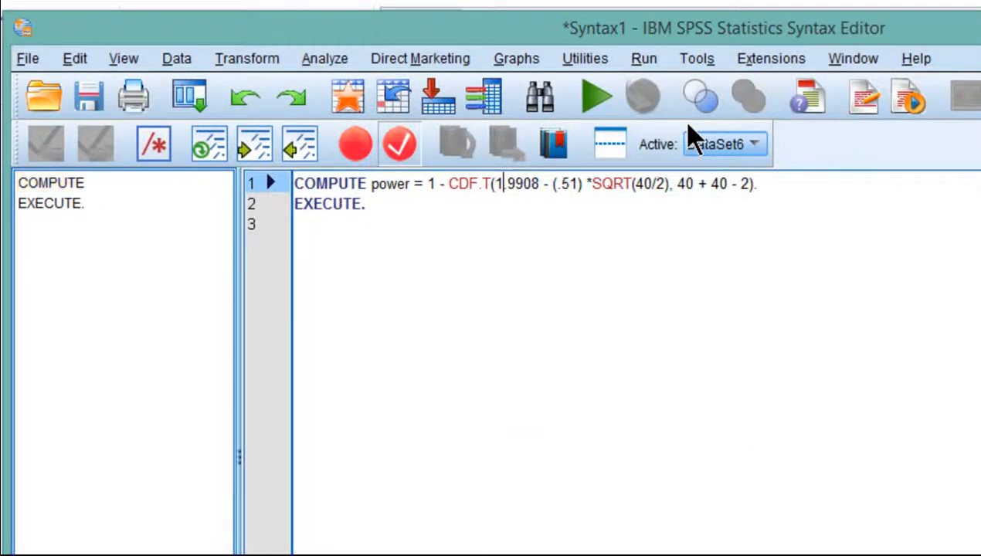
pyautogui.press('Right')
pyautogui.press('Right')
pyautogui.press('Right')
pyautogui.press('Right')
pyautogui.press('Right')
pyautogui.hotkey('shift', 'Left')
pyautogui.hotkey('shift', 'Left')
pyautogui.hotkey('shift', 'Left')
pyautogui.hotkey('shift', 'Left')
pyautogui.hotkey('shift', 'Left')
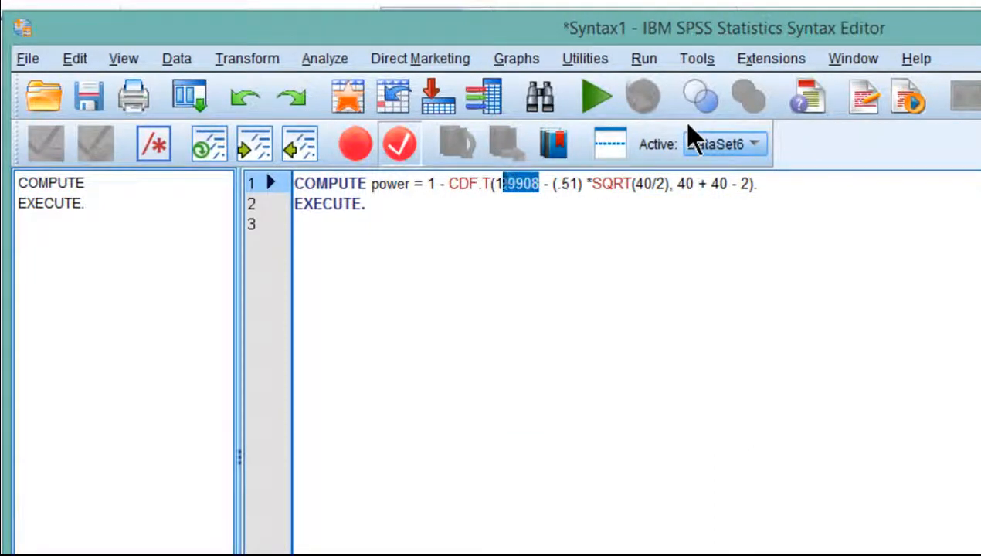
pyautogui.hotkey('shift', 'Left')
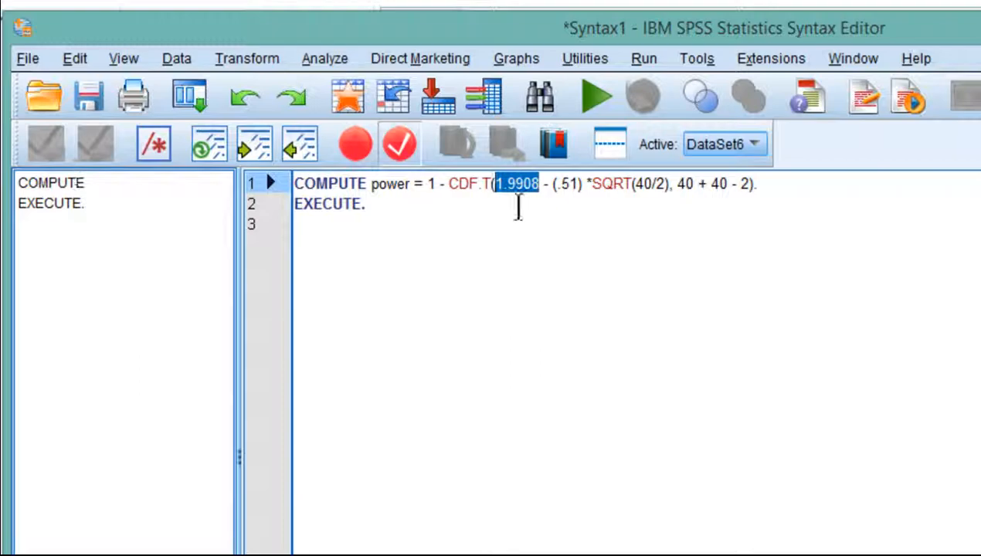
# Check the T.INV.2T result 1.990847 in Excel's A1 before returning to the syntax.
pyautogui.click(571, 183)
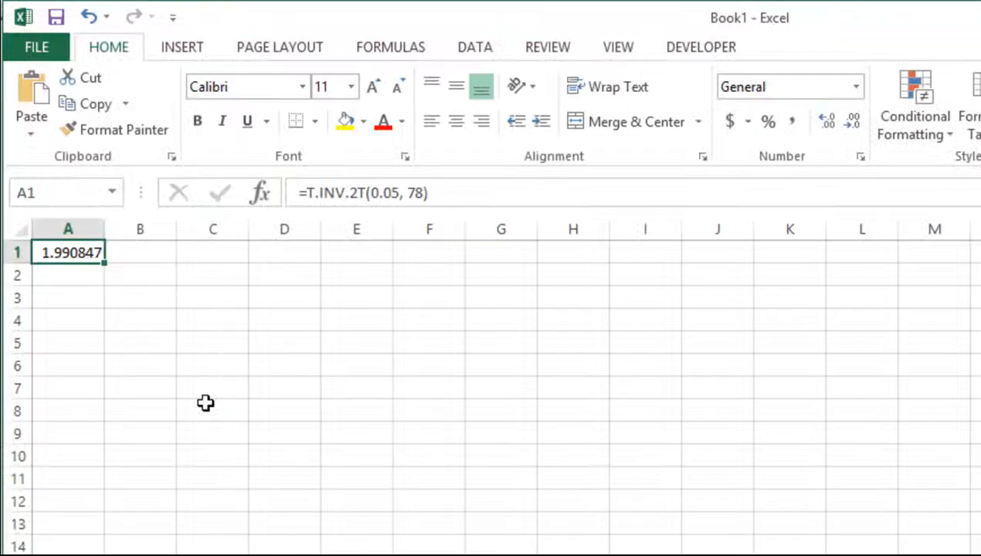
pyautogui.click(92, 275)
pyautogui.click(87, 252)
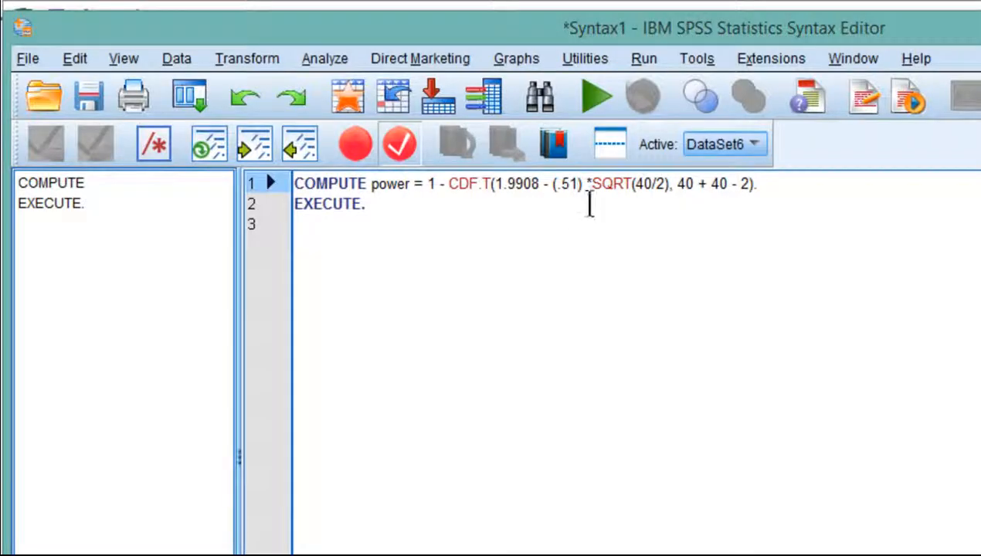
pyautogui.press('Left')
pyautogui.press('Left')
pyautogui.press('BackSpace')
pyautogui.hotkey('shift', 'Right')
pyautogui.hotkey('shift', 'Right')
pyautogui.hotkey('shift', 'Right')
pyautogui.press('Left')
pyautogui.press('Left')
pyautogui.press('Left')
pyautogui.press('Right')
pyautogui.press('Right')
pyautogui.press('Right')
pyautogui.press('Right')
pyautogui.press('Left')
pyautogui.press('Right')
pyautogui.press('Right')
pyautogui.press('Right')
pyautogui.press('Right')
pyautogui.press('Right')
pyautogui.press('Right')
pyautogui.press('Right')
pyautogui.press('Right')
pyautogui.press('Right')
pyautogui.press('Right')
pyautogui.hotkey('shift', 'Right')
pyautogui.hotkey('shift', 'Right')
pyautogui.press('Right')
pyautogui.press('Right')
pyautogui.press('Right')
pyautogui.press('Right')
pyautogui.hotkey('shift', 'Right')
pyautogui.hotkey('shift', 'Right')
pyautogui.press('Right')
pyautogui.press('Right')
pyautogui.press('Right')
pyautogui.press('Right')
pyautogui.press('Left')
pyautogui.press('Left')
pyautogui.press('Left')
pyautogui.press('Left')
pyautogui.press('Left')
pyautogui.press('Left')
pyautogui.press('Left')
pyautogui.press('Left')
pyautogui.press('Left')
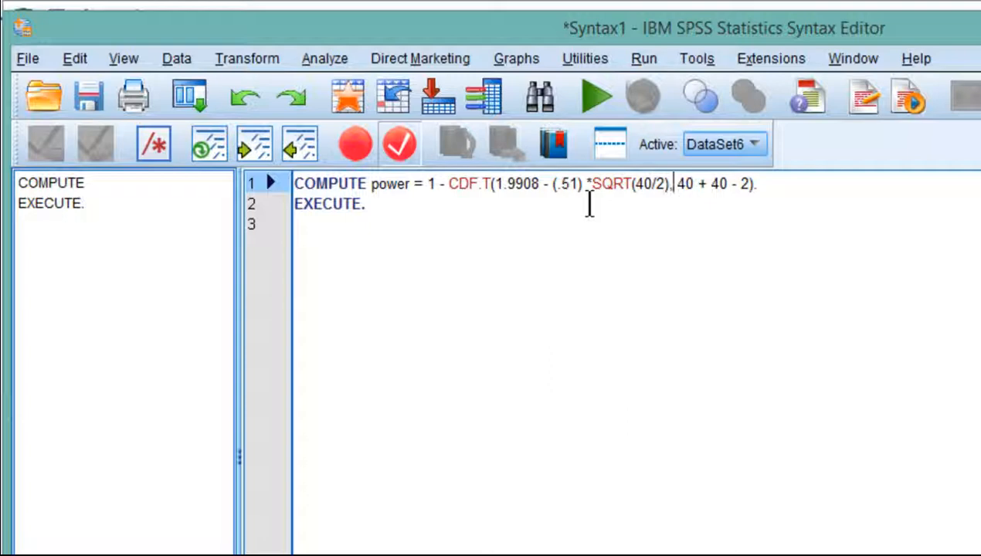
pyautogui.press('Left')
pyautogui.hotkey('shift', 'Left')
pyautogui.hotkey('shift', 'Left')
pyautogui.hotkey('shift', 'Left')
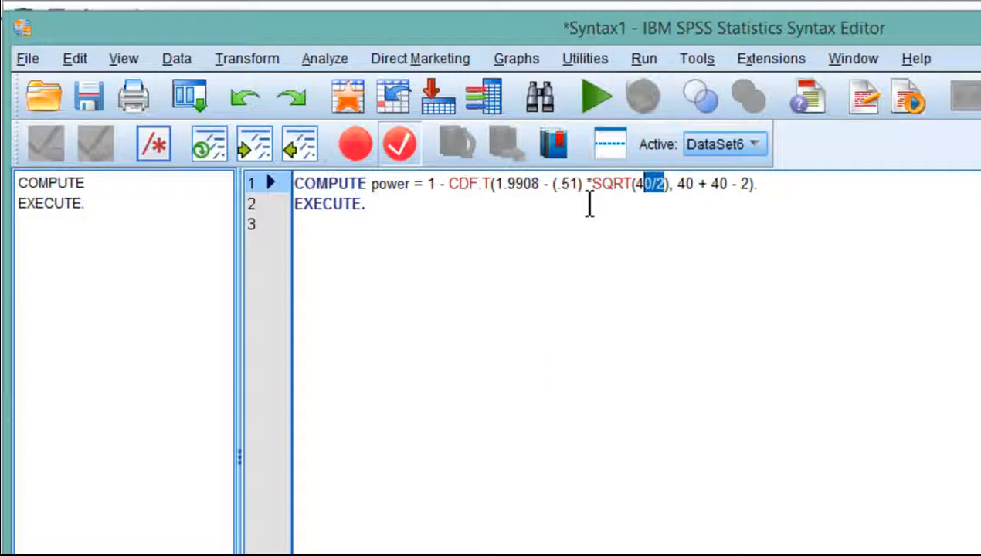
pyautogui.press('Left')
pyautogui.press('Right')
pyautogui.press('Right')
pyautogui.hotkey('shift', 'Left')
pyautogui.hotkey('shift', 'Left')
pyautogui.press('Right')
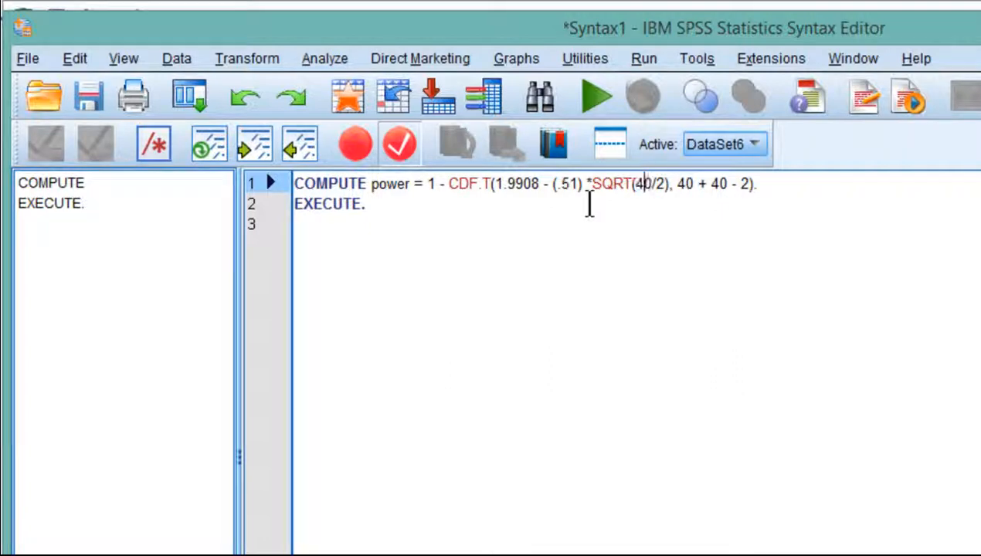
pyautogui.press('Right')
pyautogui.press('Right')
pyautogui.press('Right')
pyautogui.press('Right')
pyautogui.press('Right')
pyautogui.hotkey('shift', 'Right')
pyautogui.hotkey('shift', 'Right')
pyautogui.press('Right')
pyautogui.press('Left')
pyautogui.press('Left')
pyautogui.press('Left')
pyautogui.press('Left')
pyautogui.press('Left')
pyautogui.press('Right')
pyautogui.hotkey('shift', 'Left')
pyautogui.hotkey('shift', 'Left')
pyautogui.press('Right')
pyautogui.press('Right')
# Run all the syntax to compute the power variable for the case.
pyautogui.click(417, 224)
pyautogui.click(645, 59)
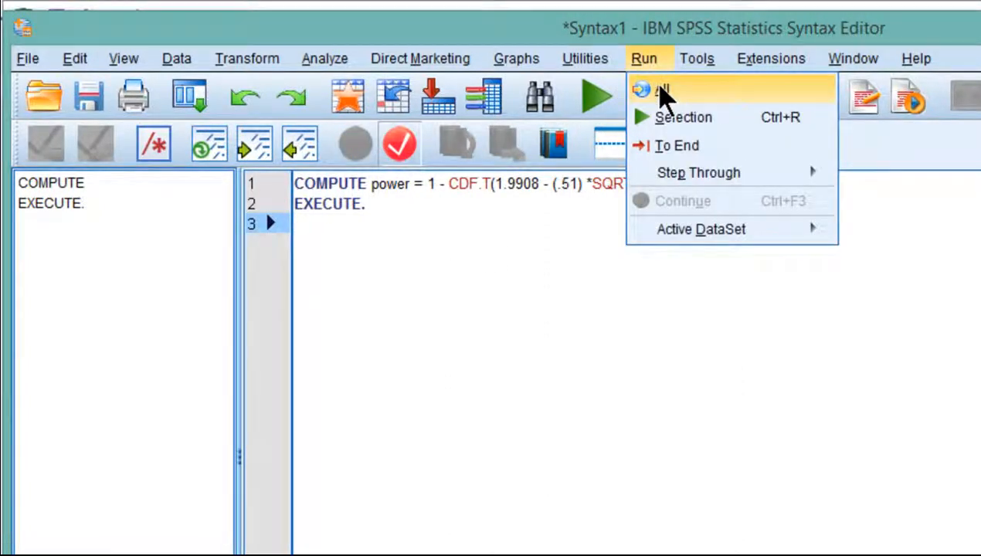
pyautogui.click(664, 91)
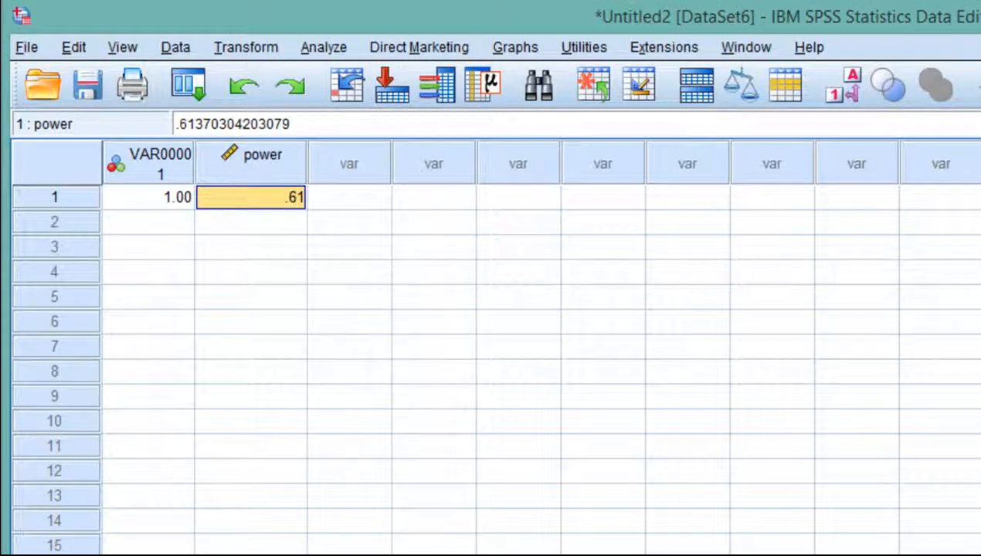
# Set power to 4 decimals so it displays .6137, then return to the syntax window.
pyautogui.hotkey('ctrl', 't')
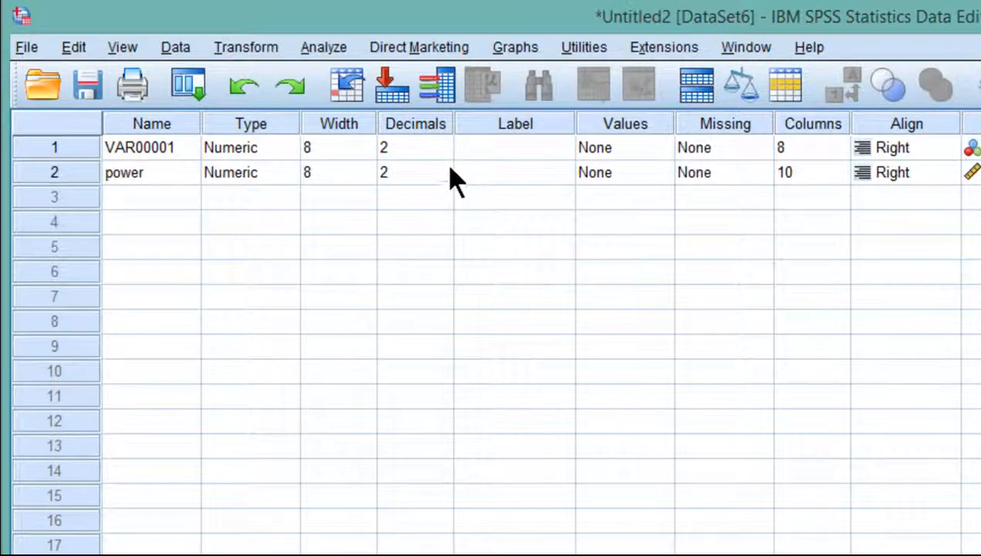
pyautogui.click(418, 172)
pyautogui.write('4')
pyautogui.hotkey('ctrl', 't')
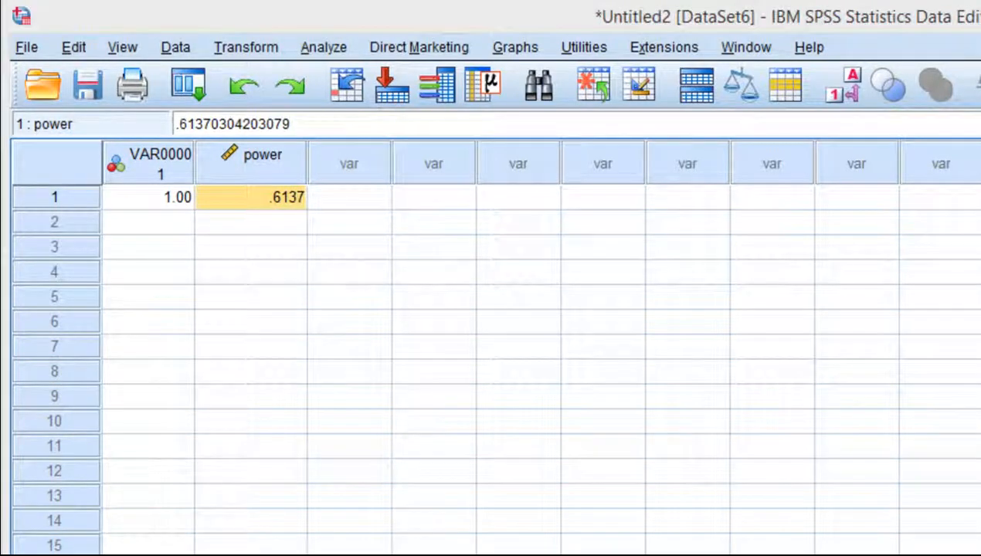
pyautogui.hotkey('alt', 'Tab')
pyautogui.click(591, 184)
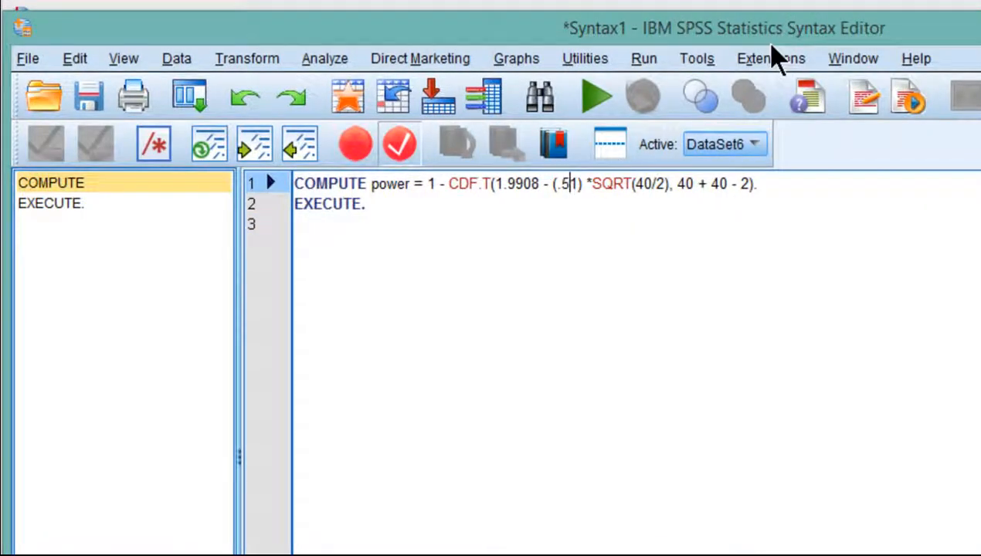
pyautogui.hotkey('shift', 'Left')
pyautogui.hotkey('shift', 'Left')
pyautogui.hotkey('shift', 'Left')
pyautogui.write('.51')
pyautogui.press('Right')
pyautogui.press('Right')
pyautogui.press('Right')
pyautogui.press('Right')
pyautogui.press('Right')
pyautogui.press('Right')
pyautogui.press('Right')
pyautogui.press('Right')
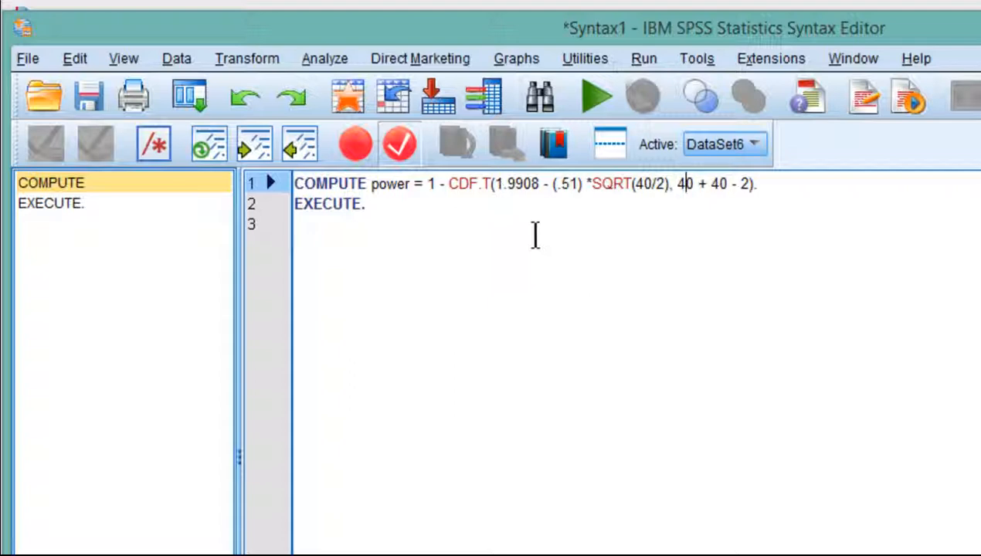
pyautogui.click(535, 235)
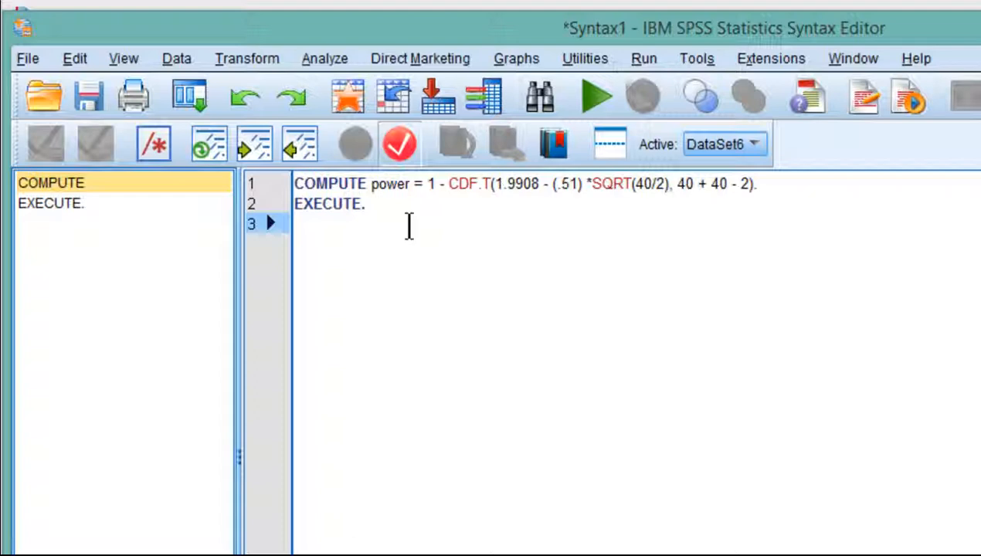